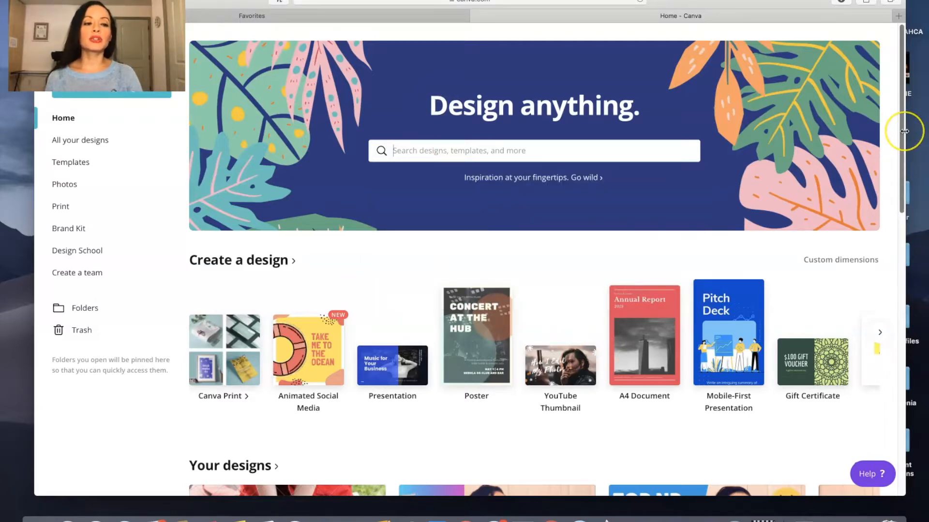
- Create a YouTube Thumbnail design with a second page based on the "How to Stay Healthy This Summer" template
left_click_drag(904, 131, 906, 168)
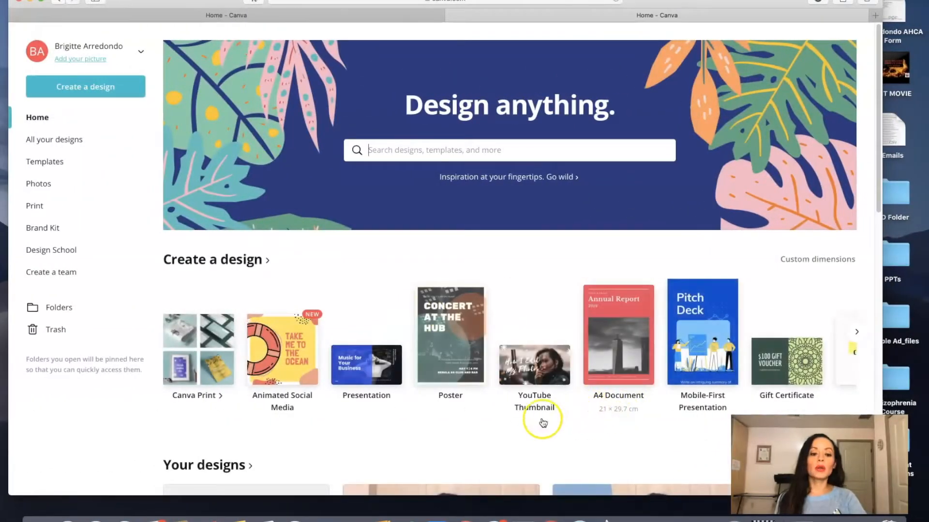
left_click(548, 371)
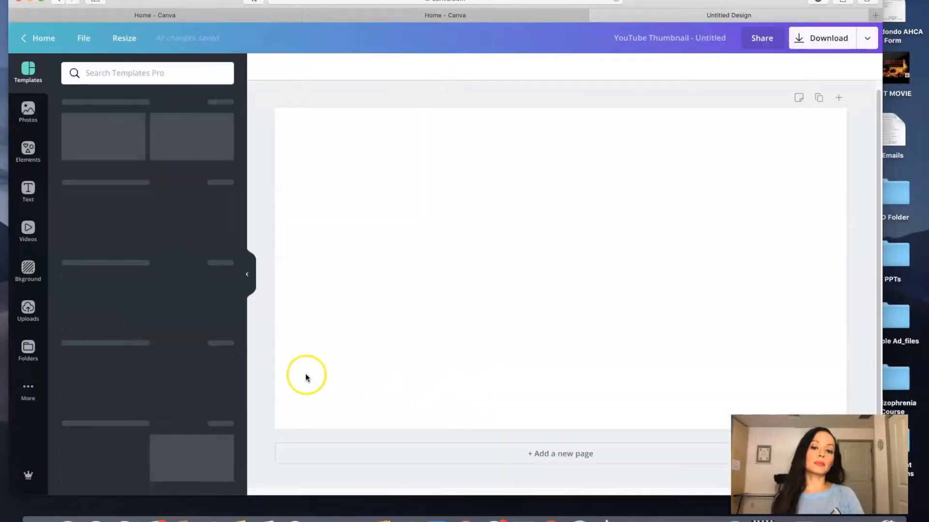
left_click(541, 457)
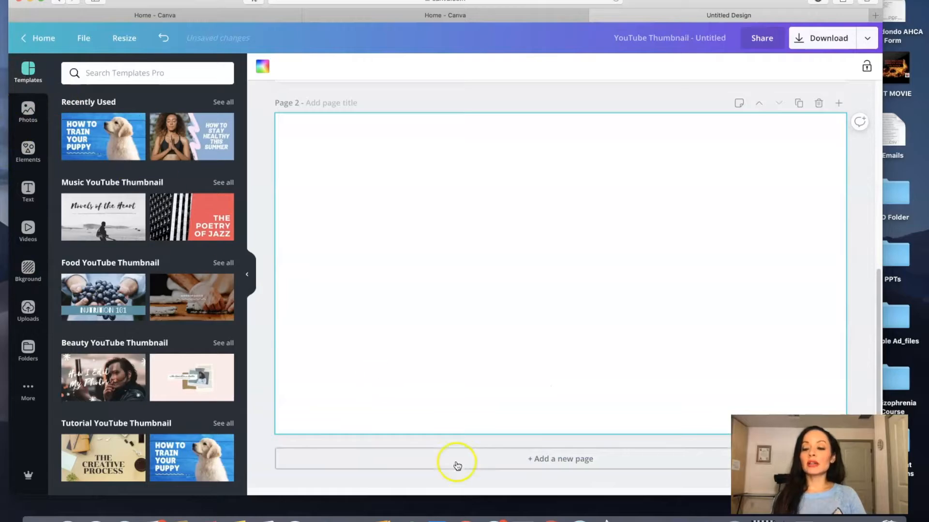
left_click(202, 138)
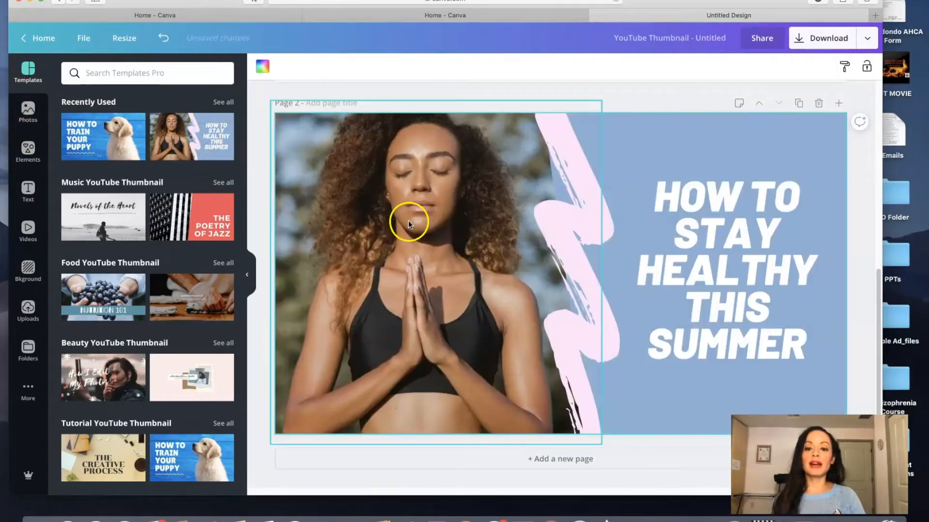
- Copy the blue angled shape from the template on page 2 and paste it onto blank page 1
left_click(705, 124)
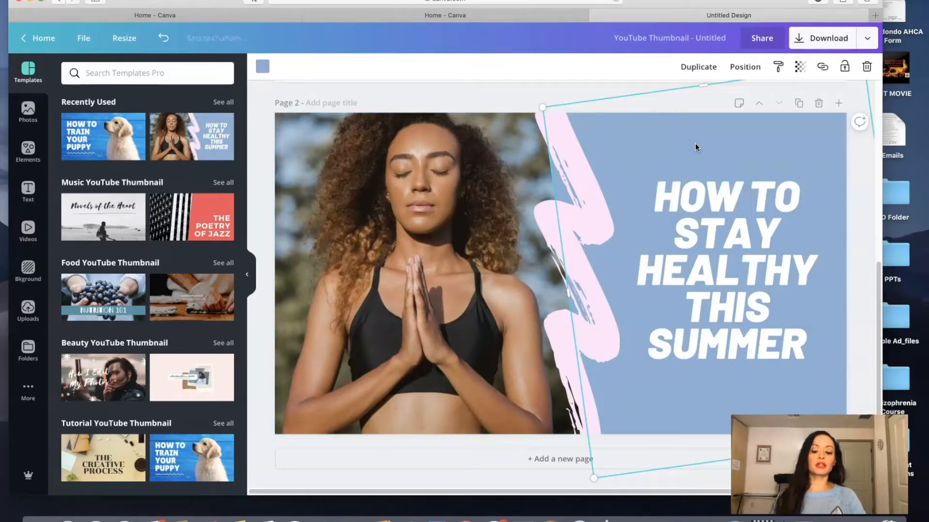
left_click_drag(696, 145, 452, 468)
left_click(411, 150)
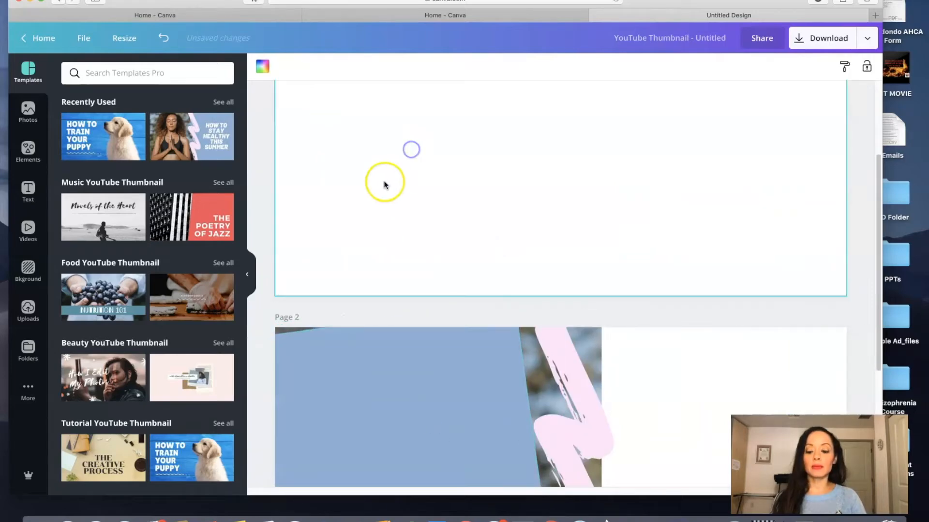
key("super+v")
- Position the blue shape over page 1's left half, rotated so its edge slants outward toward the top and extended past the upper edge
left_click_drag(431, 439, 430, 509)
left_click_drag(635, 154, 304, 198)
scroll(749, 312, "up", 5)
left_click_drag(473, 320, 466, 280)
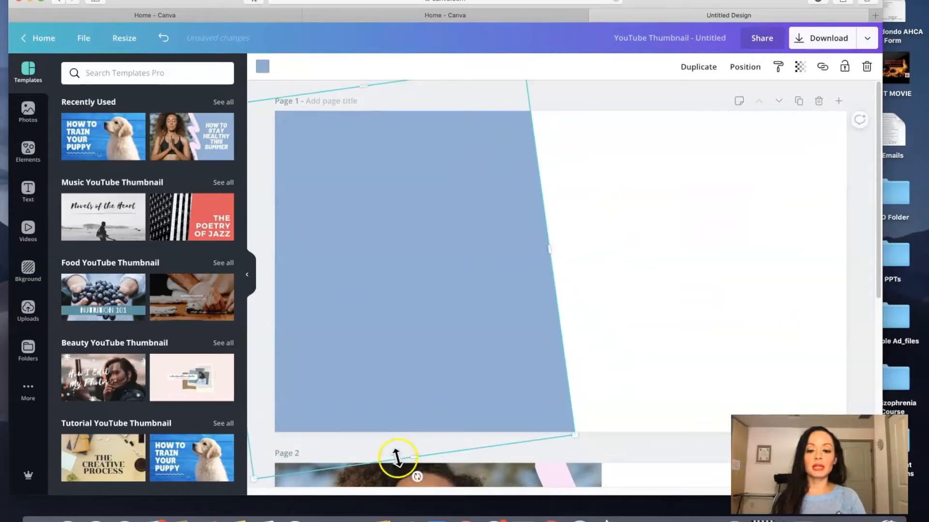
left_click_drag(417, 477, 316, 466)
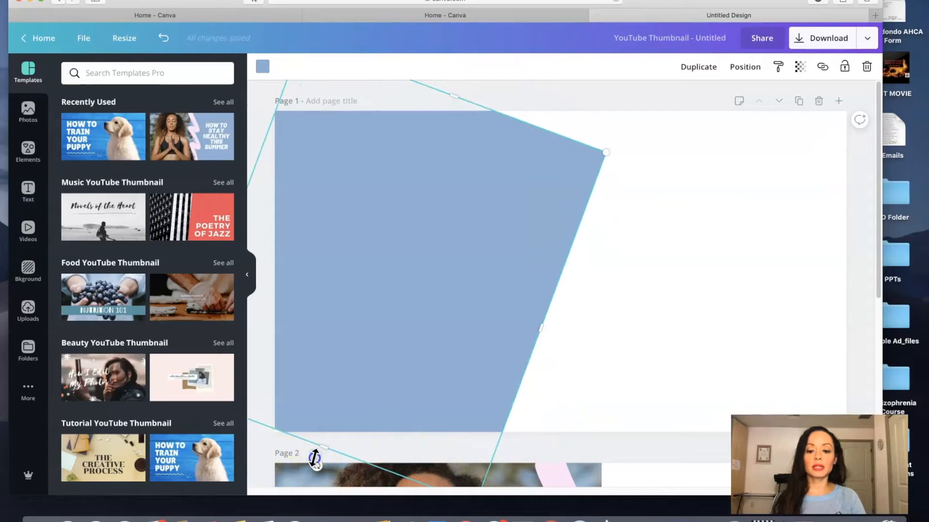
left_click_drag(472, 94, 507, 20)
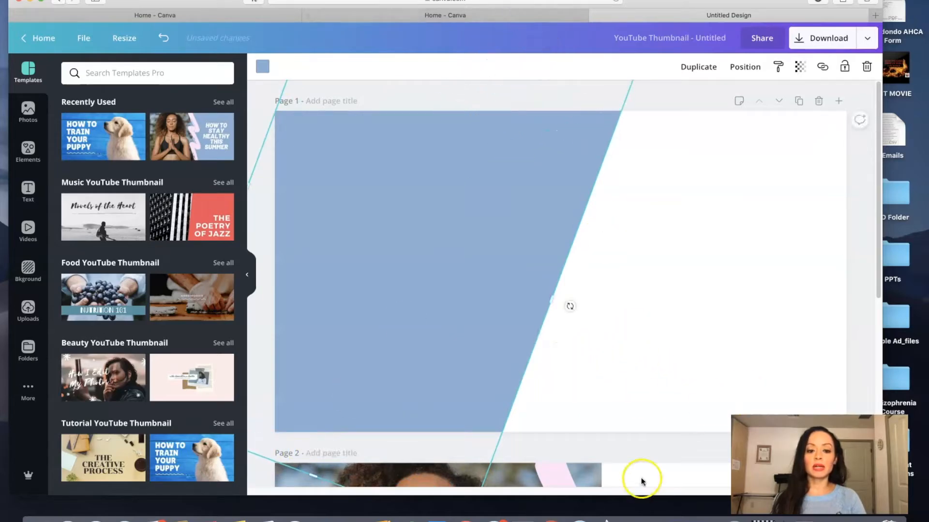
- Replace the page 2 layout with the "How to Train Your Puppy" template
left_click(637, 452)
scroll(408, 375, "down", 7)
left_click_drag(416, 363, 596, 368)
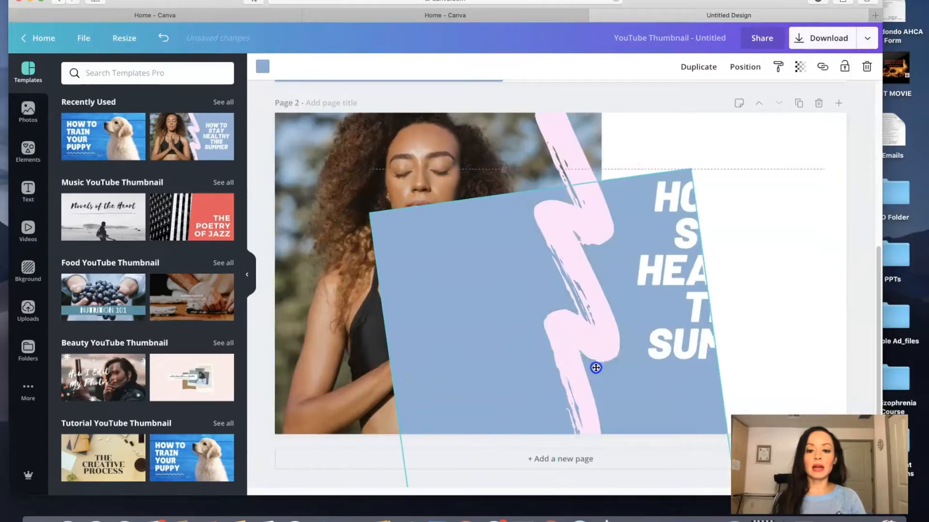
left_click(89, 157)
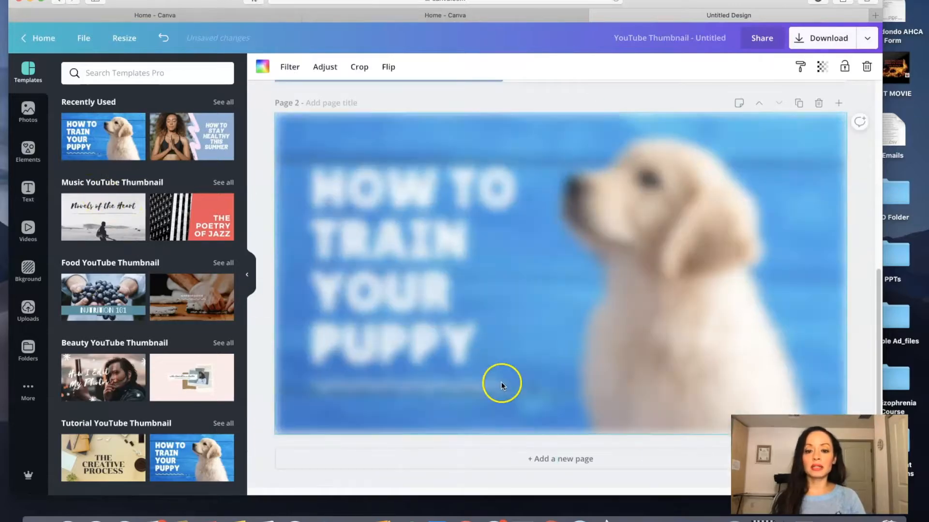
- Copy the "How to Train Your Puppy" heading with its wavy underline from page 2 onto the blue shape on page 1
left_click(381, 234)
key("ctrl+c")
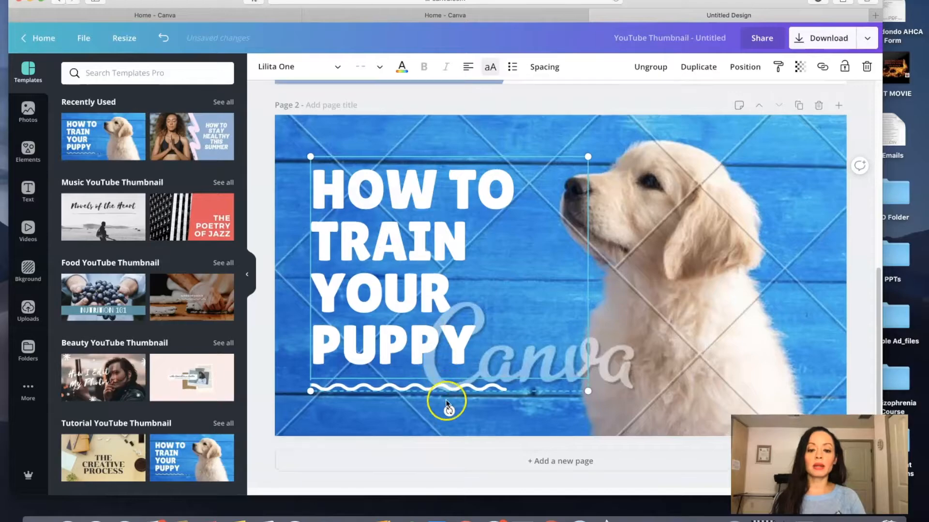
scroll(406, 358, "up", 5)
left_click(367, 325)
key("ctrl+v")
left_click_drag(370, 249, 354, 235)
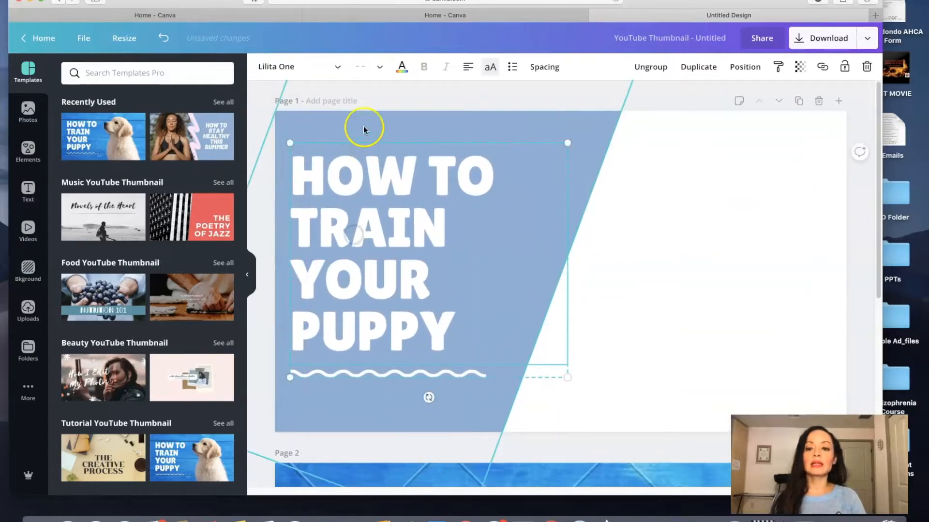
- Recolour the blue shape on page 1 to the default purple and nudge the heading slightly up and right
left_click(364, 126)
left_click(264, 68)
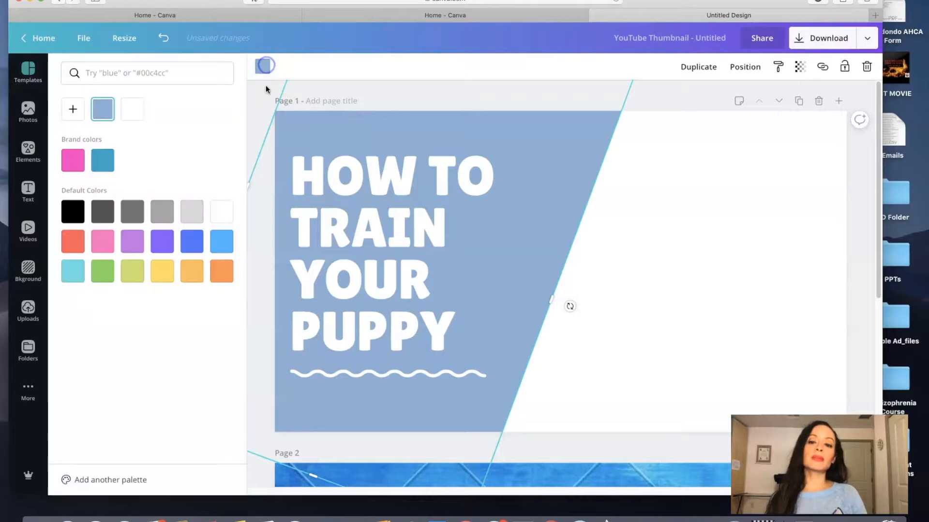
left_click(164, 240)
mouse_move(399, 299)
left_mouse_down()
mouse_move(423, 288)
mouse_move(404, 292)
left_mouse_up()
left_click(635, 303)
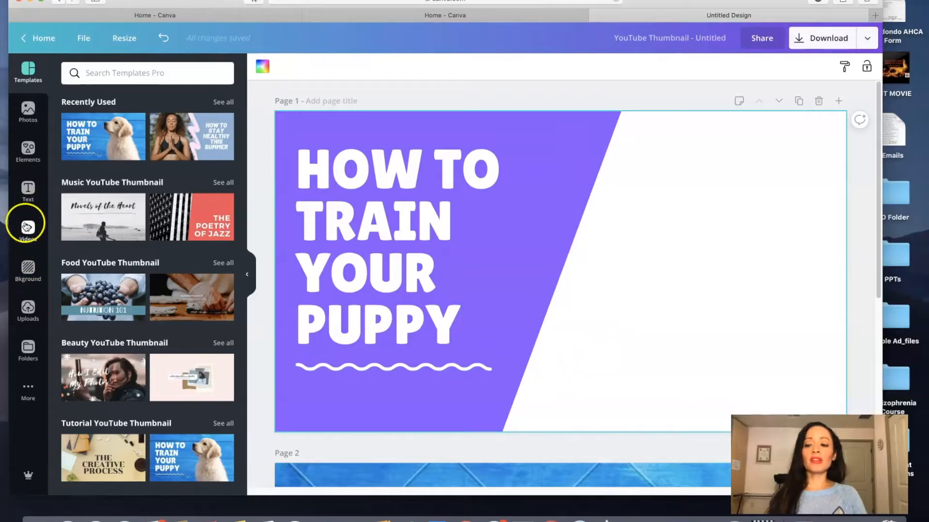
left_click(676, 259)
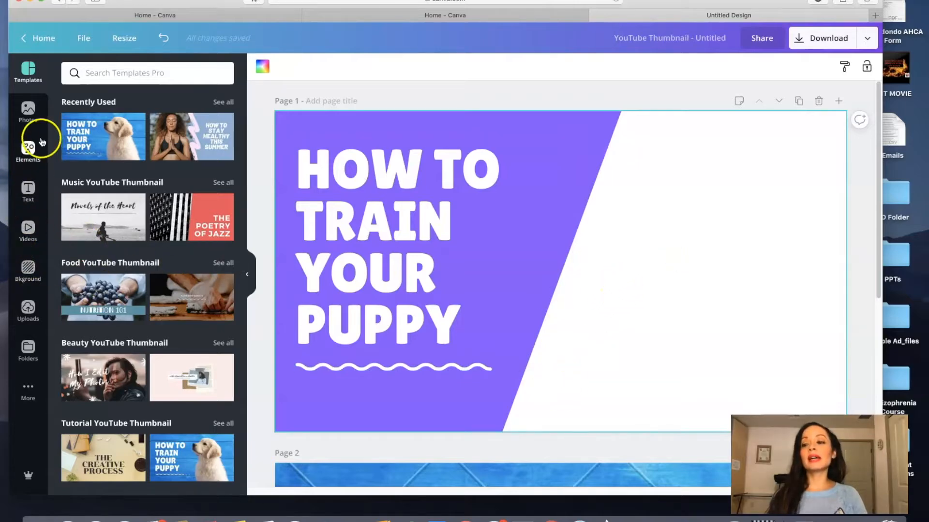
- Insert the uploaded photo of the woman in a dark jacket and enlarge it to cover page 1's right side down to the lower edge
left_click(29, 307)
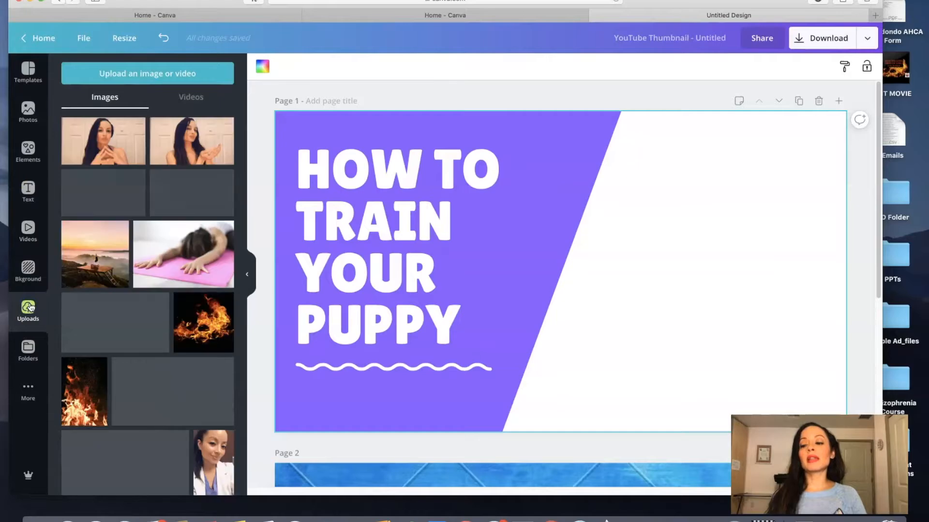
left_click(26, 318)
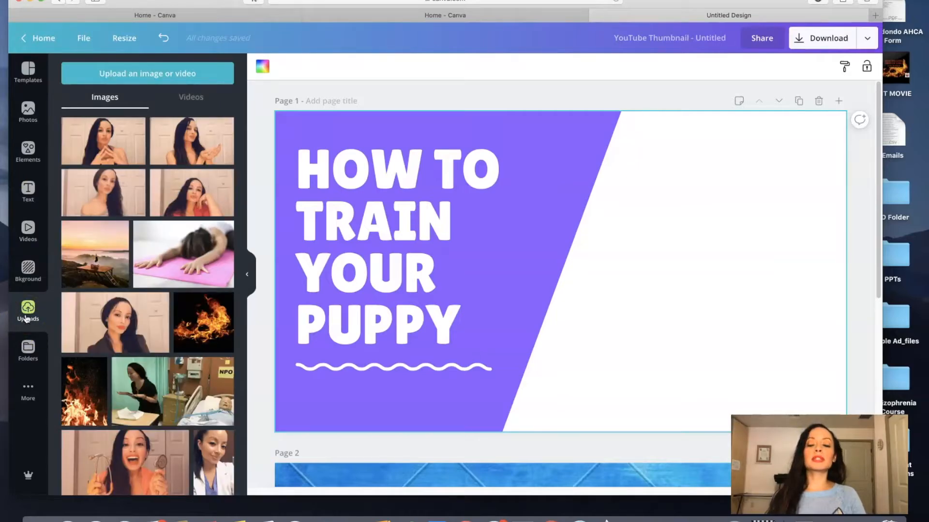
left_click(112, 316)
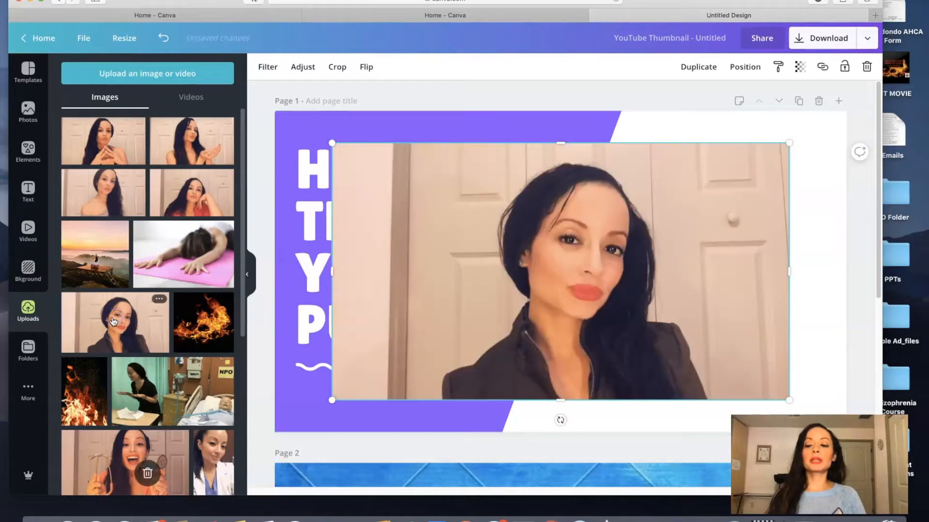
left_click_drag(668, 316, 756, 272)
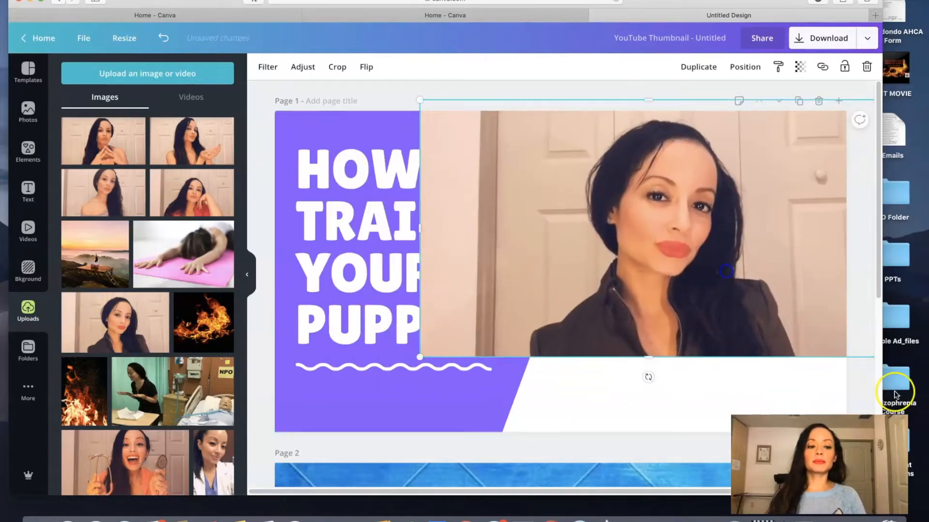
left_click_drag(652, 360, 647, 432)
- Send the photo backward behind the heading and bring the purple shape forward over the photo
left_click(745, 66)
left_click(712, 99)
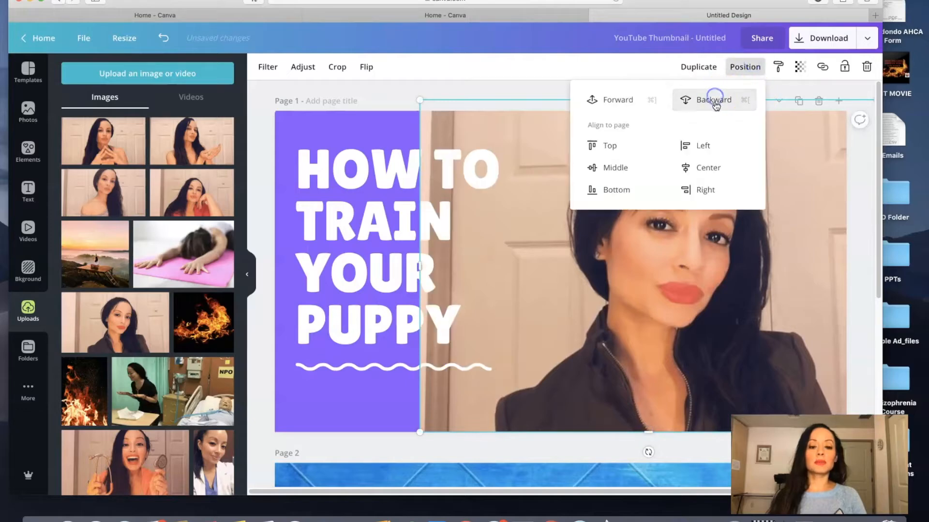
left_click(541, 308)
left_click(674, 315)
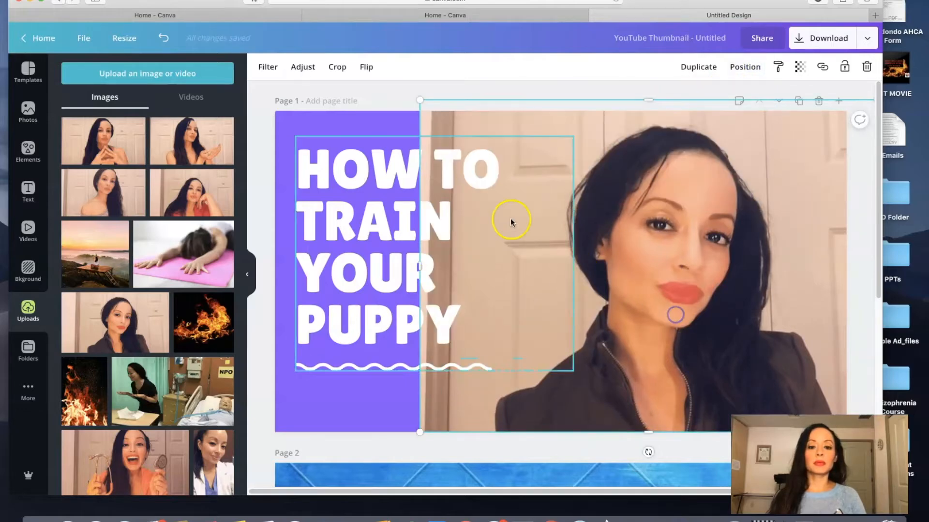
left_click(385, 125)
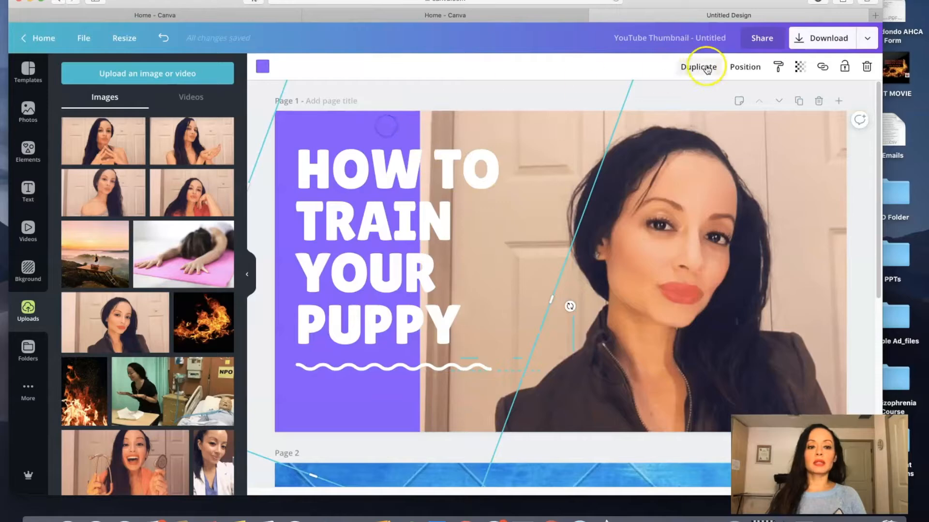
left_click(745, 67)
left_click(617, 99)
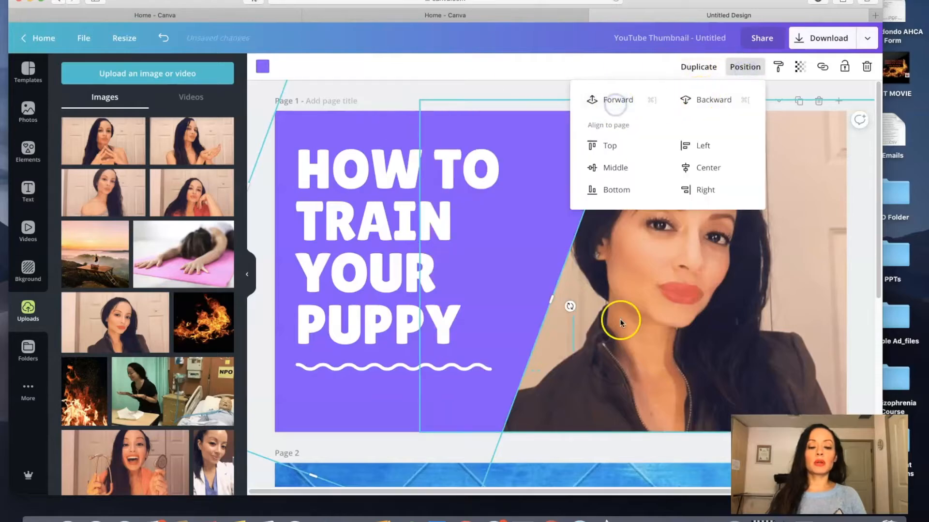
left_click(859, 207)
- Shift the purple shape left to reveal more of the photo and realign the heading within the purple area
mouse_move(513, 311)
left_mouse_down()
mouse_move(498, 307)
mouse_move(519, 311)
left_mouse_up()
left_click_drag(597, 130, 569, 141)
left_click(571, 144)
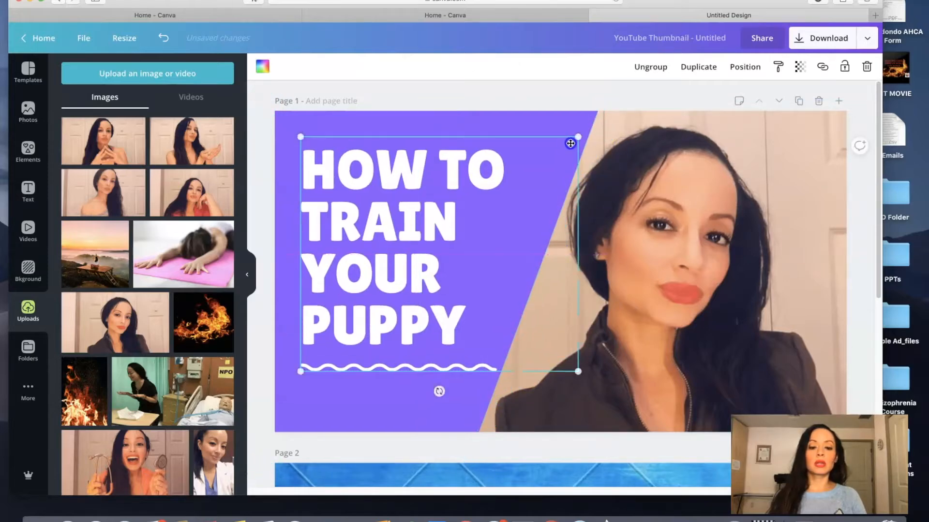
left_click_drag(487, 153, 468, 159)
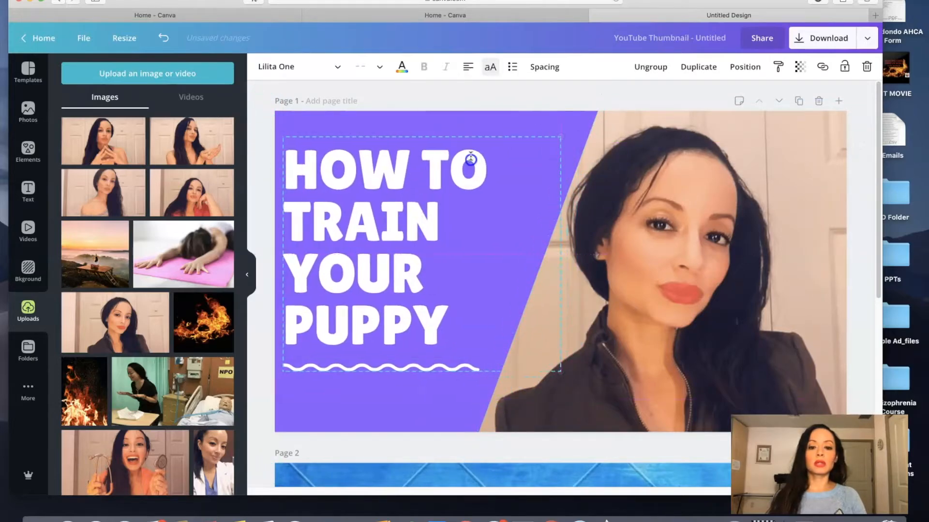
left_click(468, 123)
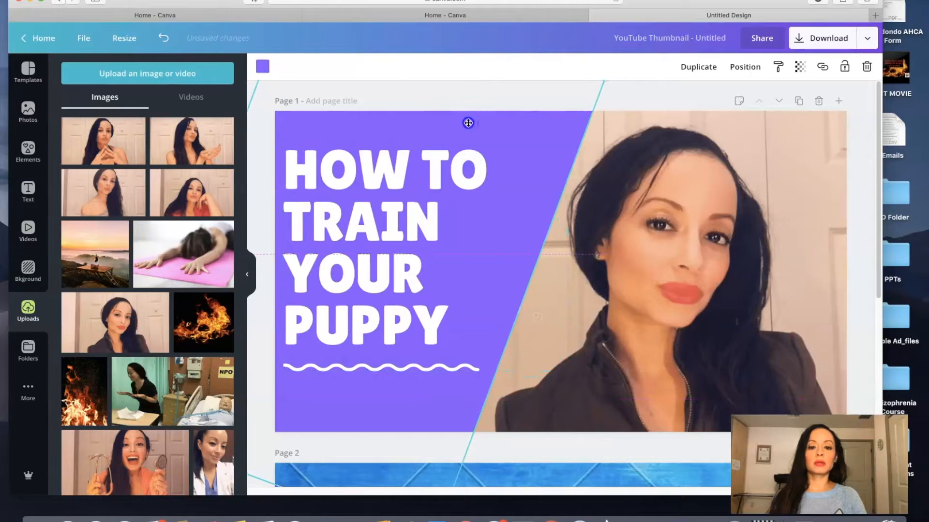
left_click(866, 231)
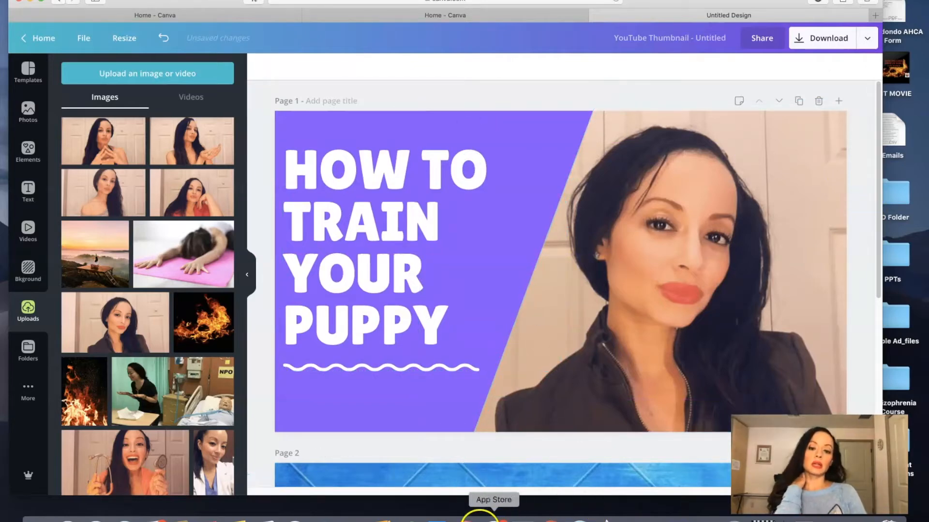
left_click_drag(405, 320, 415, 317)
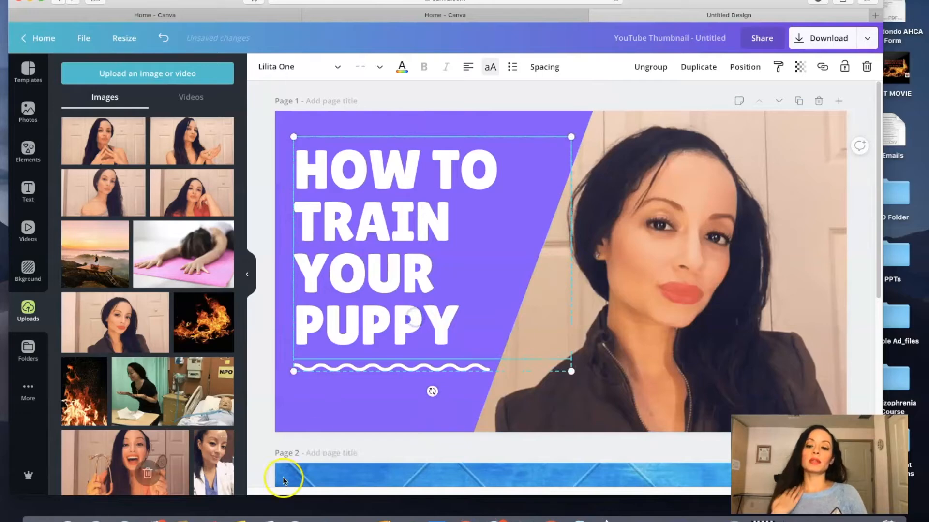
- Add the red heartbeat heart from the Icons elements, shrink it and place it in page 1's upper-right corner
left_click(28, 163)
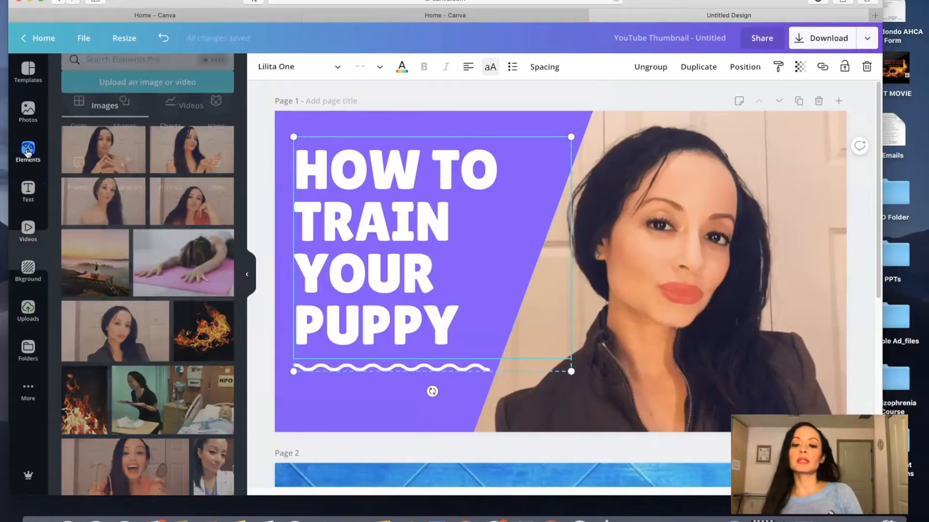
left_click(646, 95)
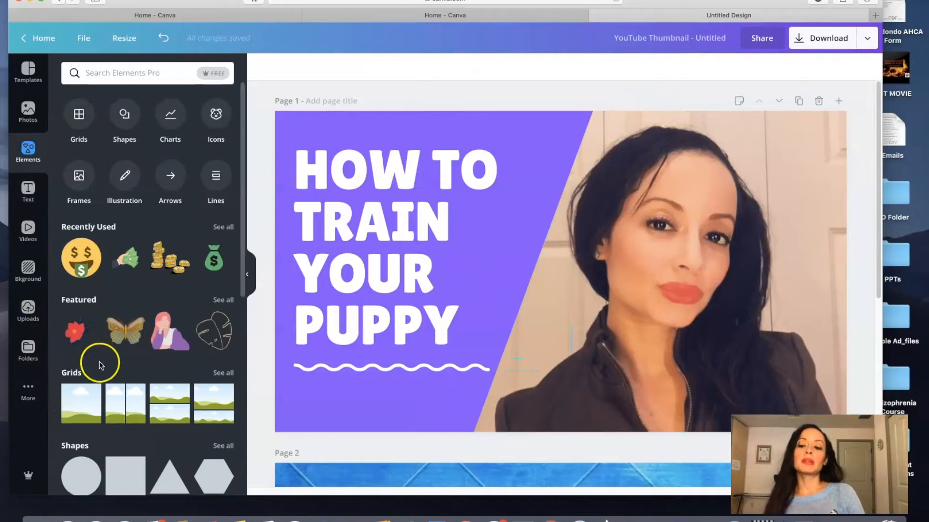
scroll(100, 365, "down", 1)
scroll(100, 386, "up", 1)
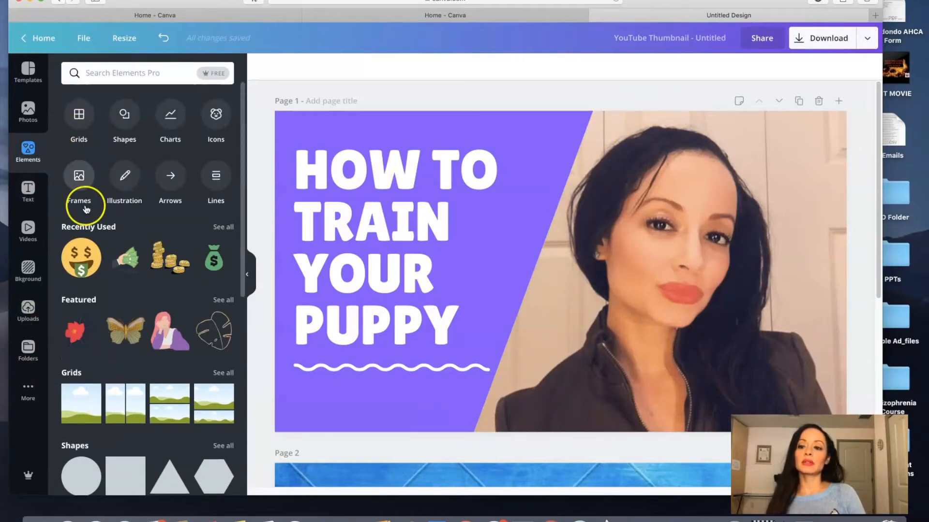
left_click(214, 114)
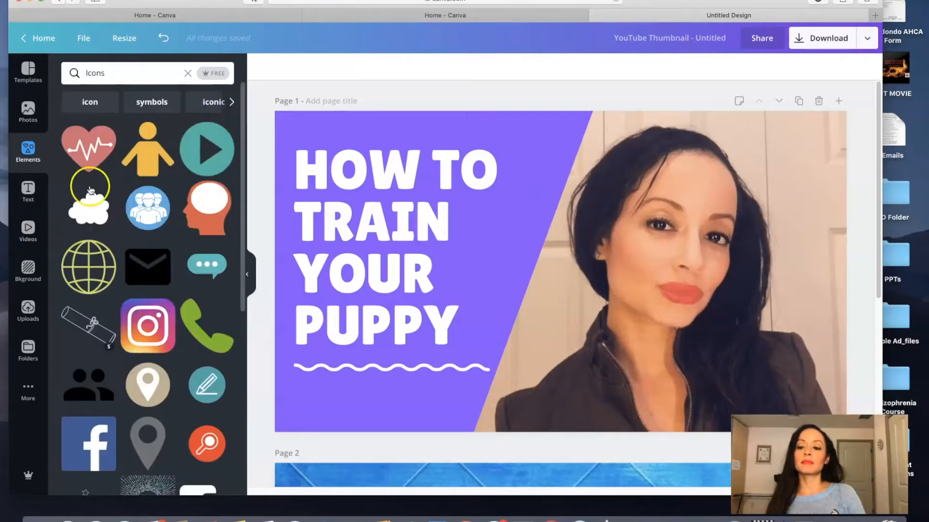
left_click(85, 143)
left_click_drag(407, 140, 656, 258)
left_click_drag(596, 189, 685, 264)
left_click_drag(724, 284, 812, 145)
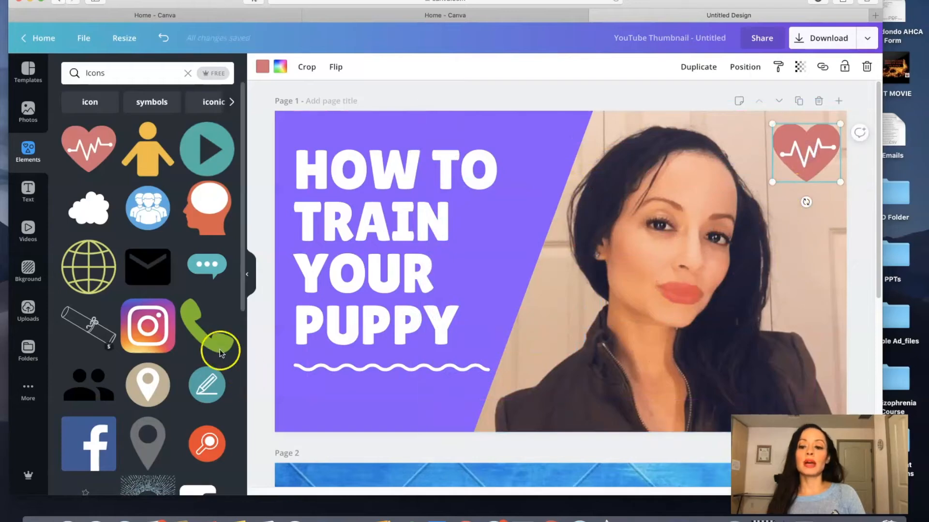
- Add the Instagram icon, shrink it and place it directly below the heart on page 1
left_click(151, 336)
left_click_drag(425, 138, 474, 292)
left_click_drag(446, 263, 808, 219)
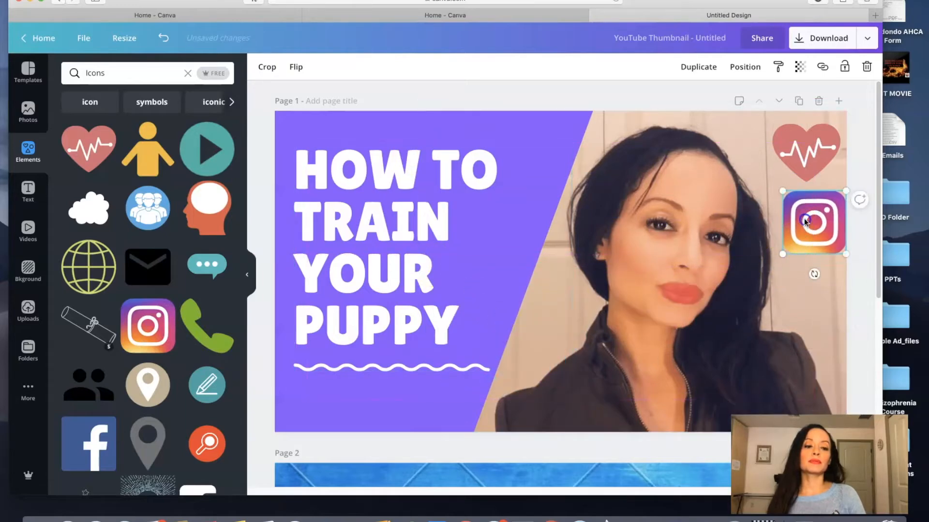
- Adjust the portrait photo on page 1 to brightness 2, contrast 28 and saturation 17
left_click_drag(808, 219, 798, 212)
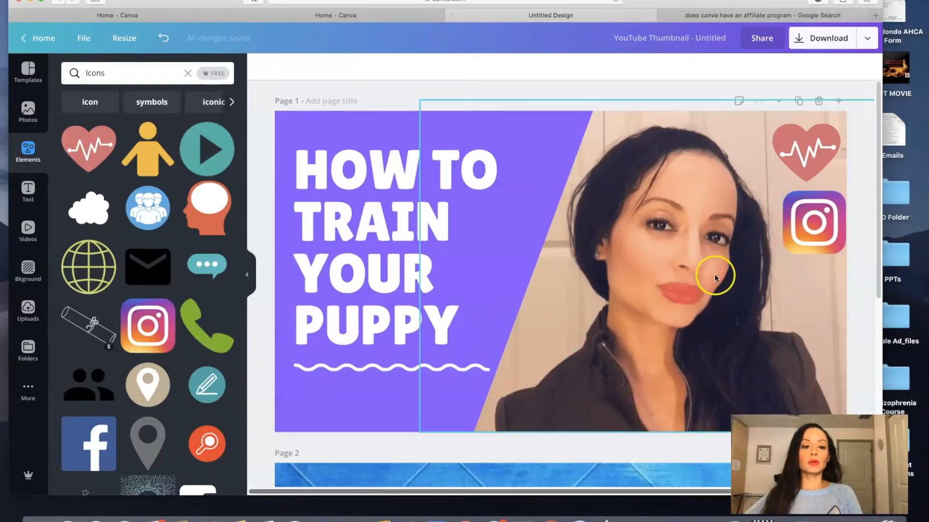
left_click(713, 273)
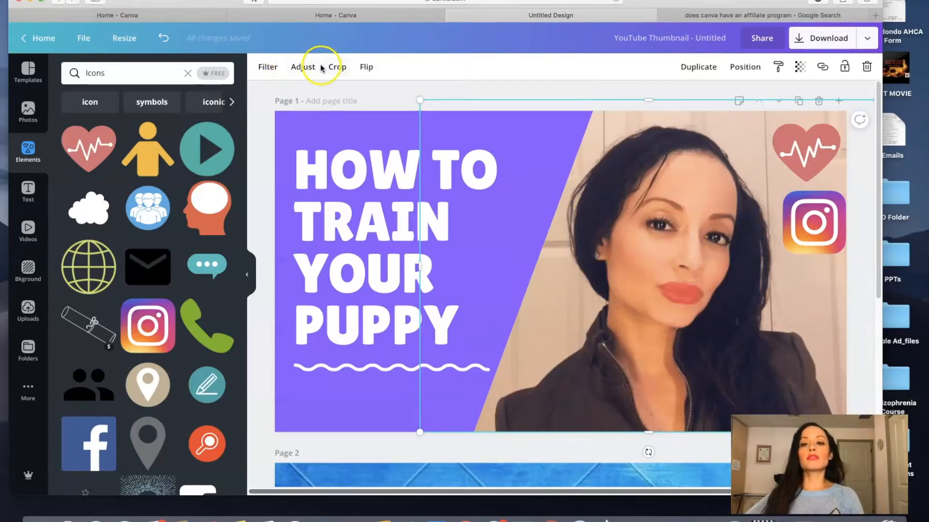
left_click(304, 67)
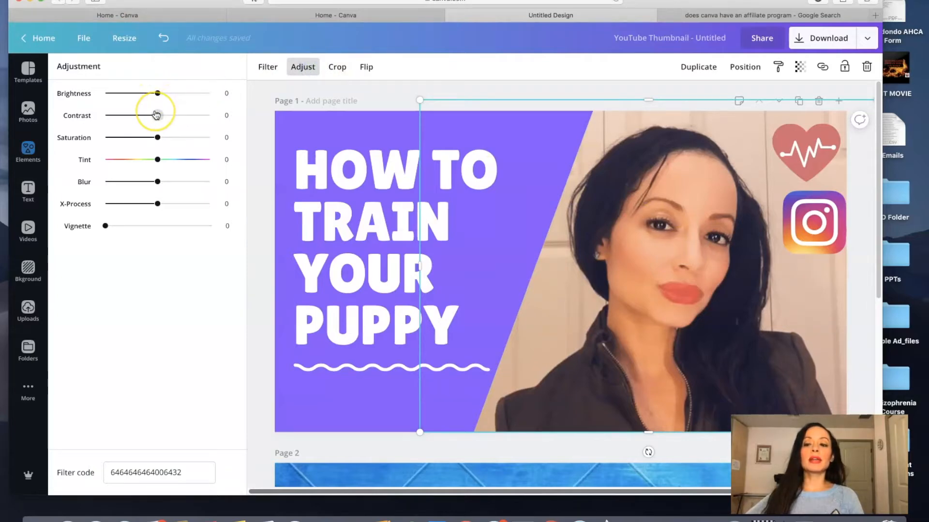
left_click(159, 140)
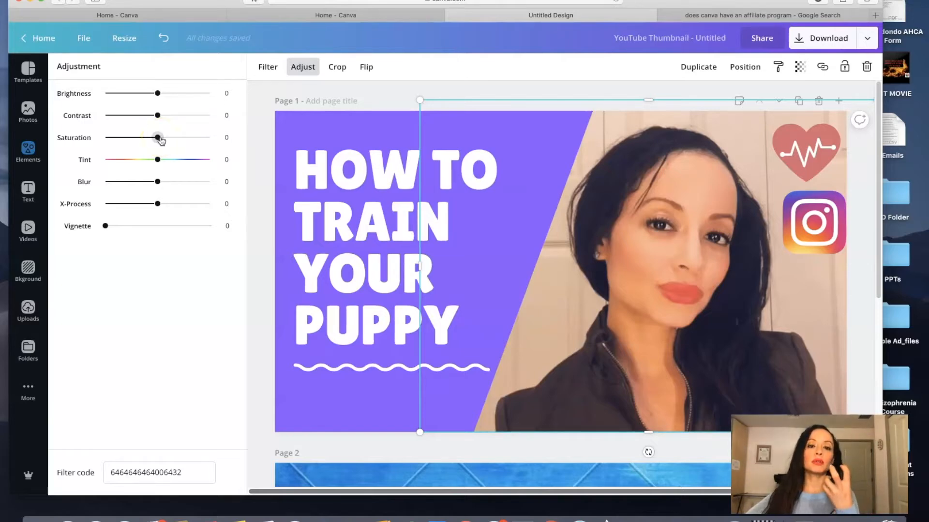
left_click(715, 330)
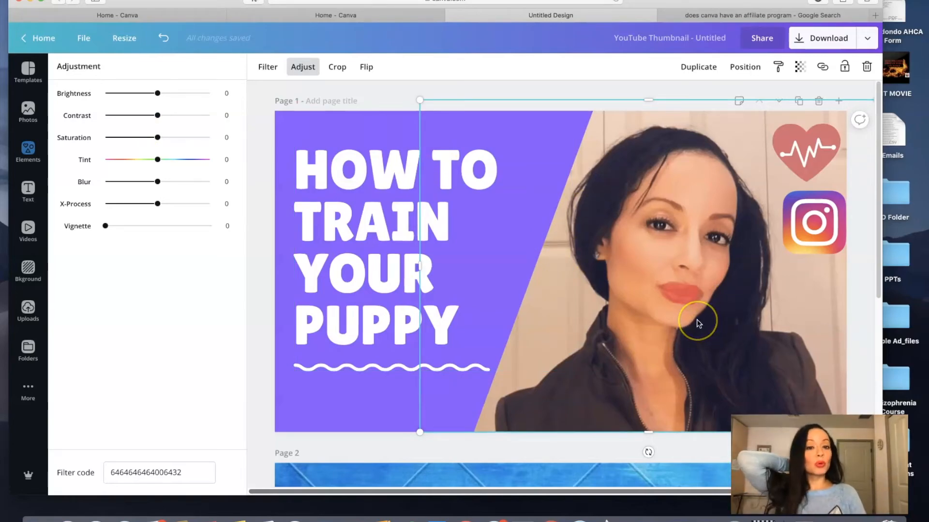
left_click(684, 320)
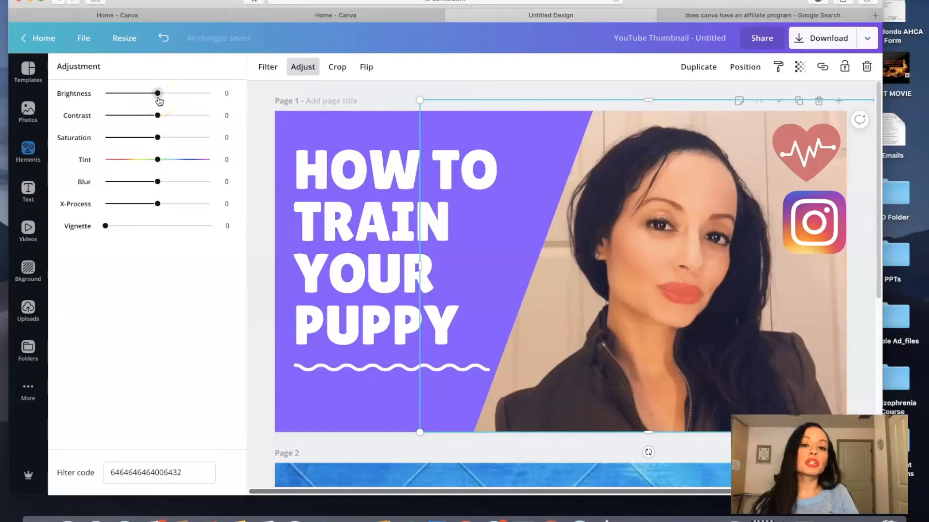
left_click_drag(158, 94, 174, 118)
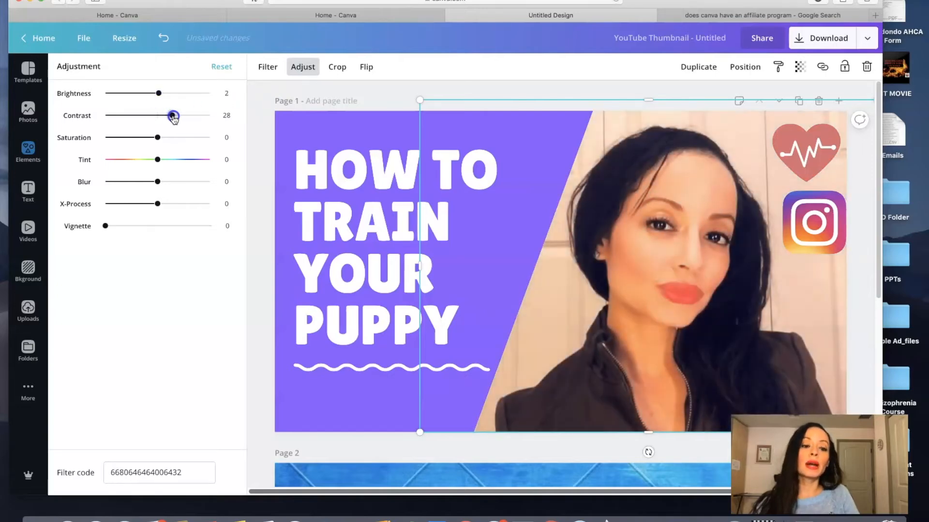
left_click(158, 139)
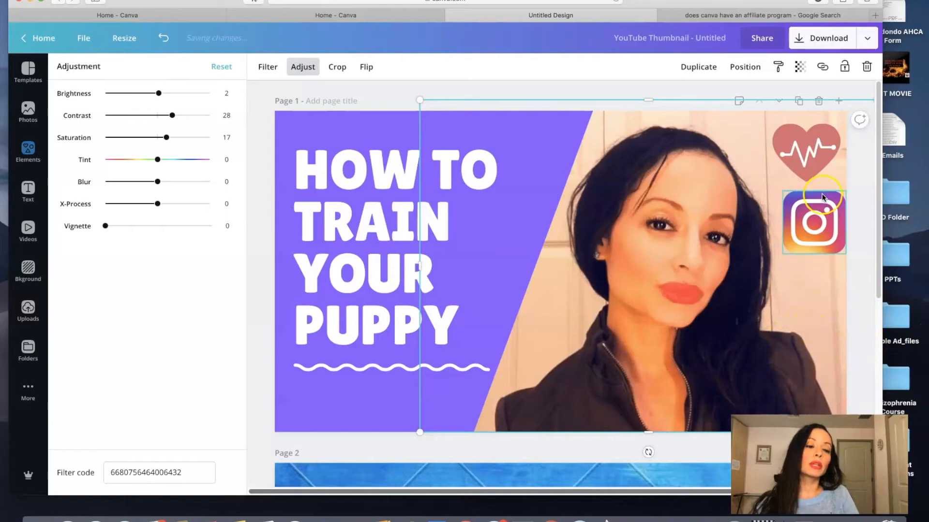
left_click(610, 91)
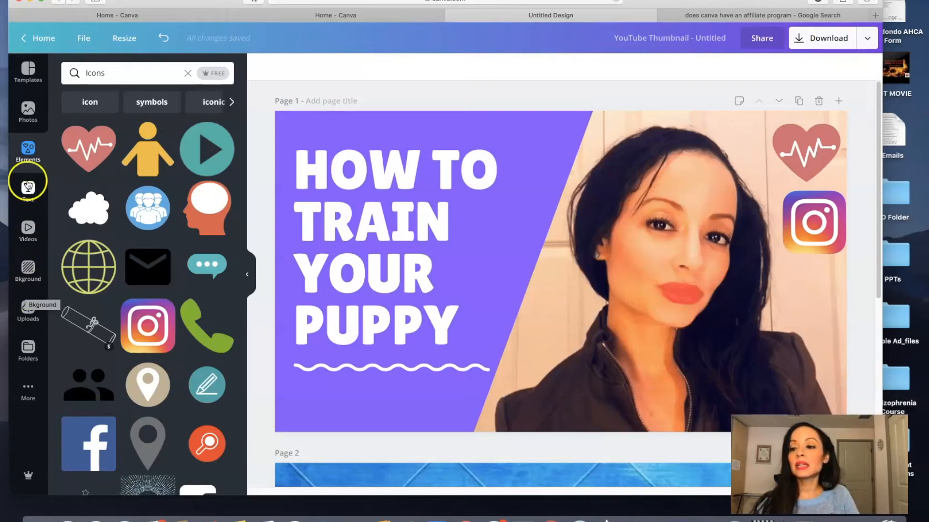
- Add the uploaded double-heart logo to page 1 and crop its white background closely around the hearts
left_click(28, 312)
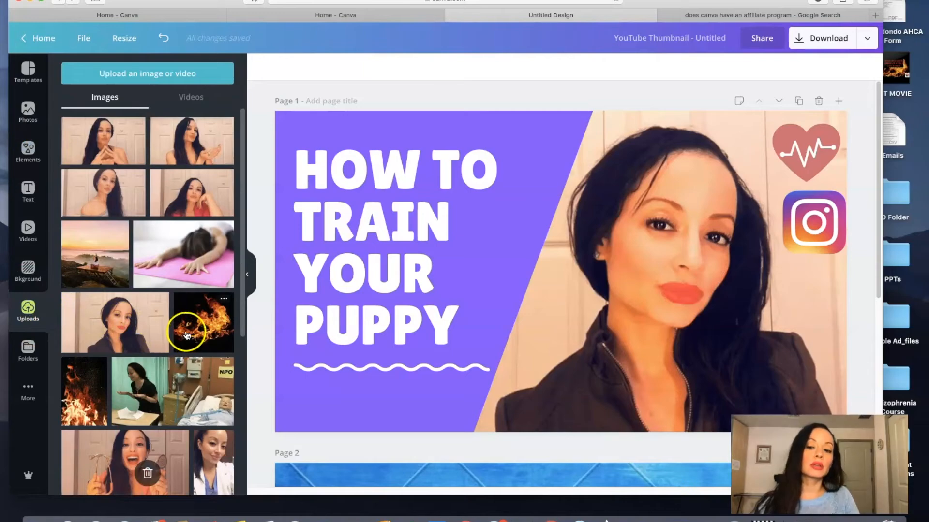
scroll(235, 337, "down", 5)
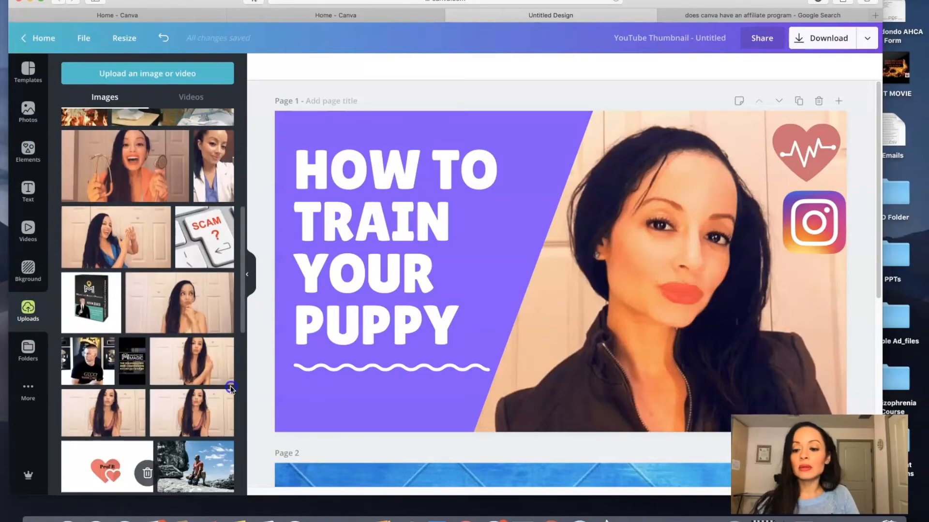
left_click(89, 432)
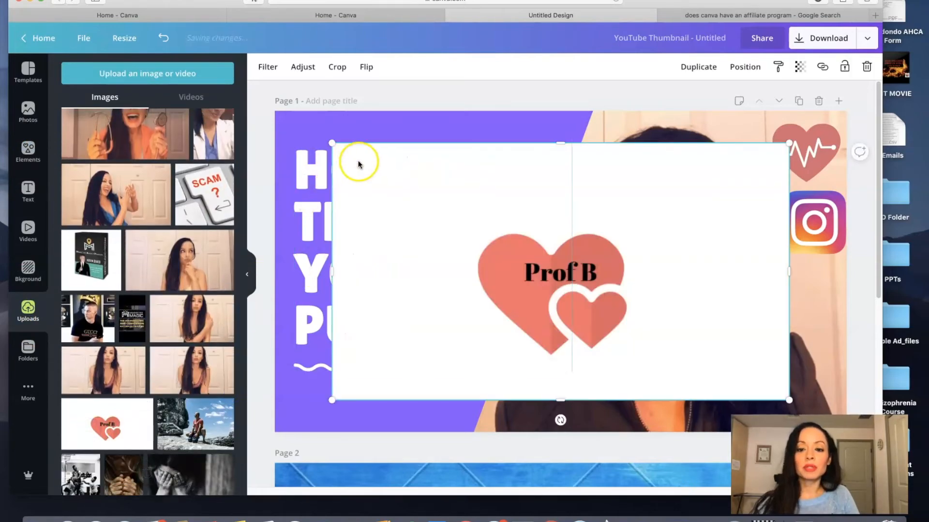
left_click(333, 70)
left_click_drag(328, 399, 470, 368)
left_click_drag(789, 366, 639, 359)
left_click_drag(635, 148, 623, 229)
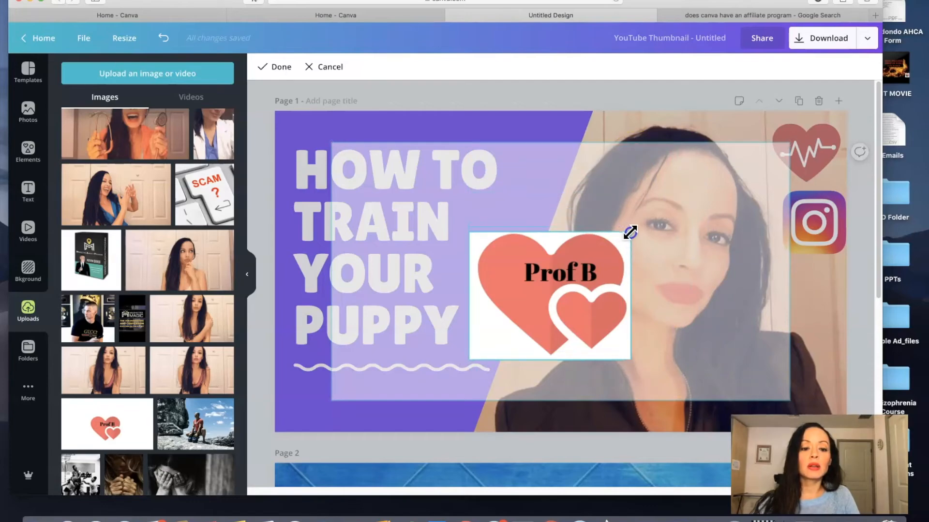
left_click(285, 68)
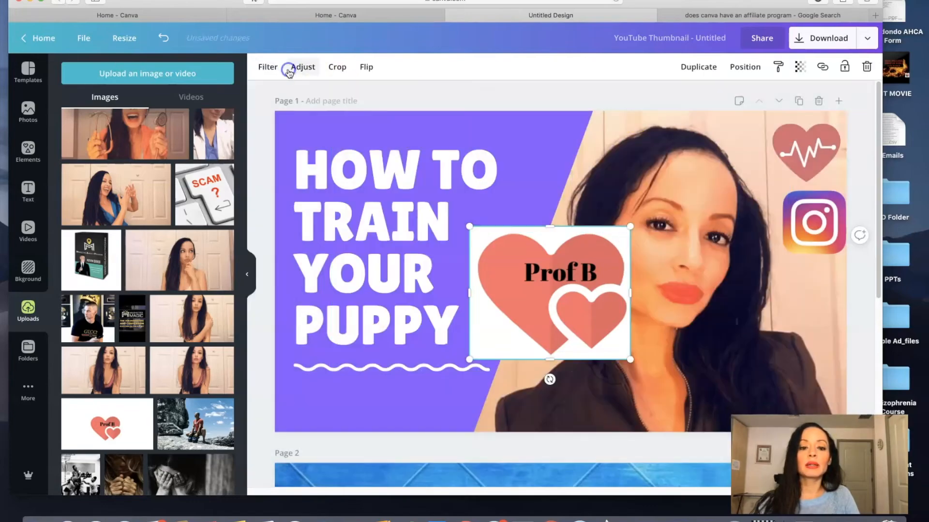
- Move the cropped double-heart logo to page 1's lower-right corner and shrink it to a small badge
left_click_drag(556, 311, 769, 386)
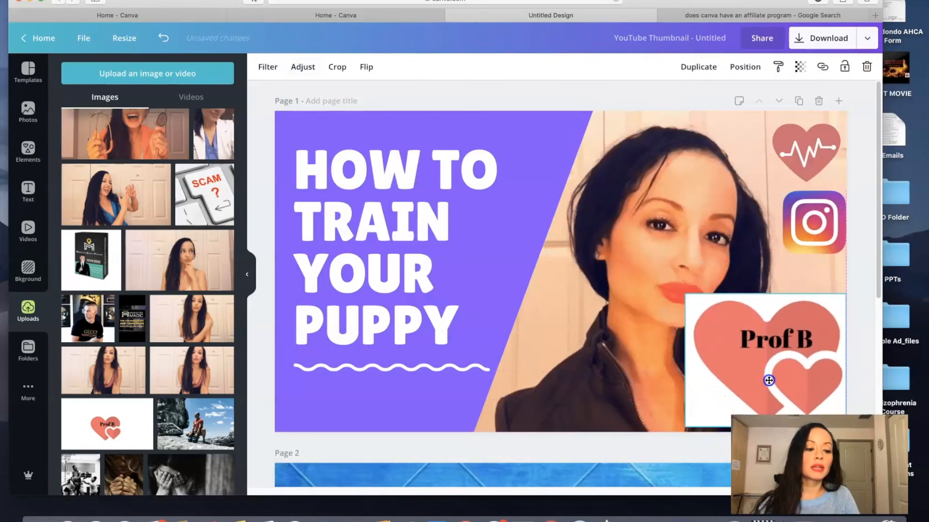
left_click_drag(685, 300, 761, 386)
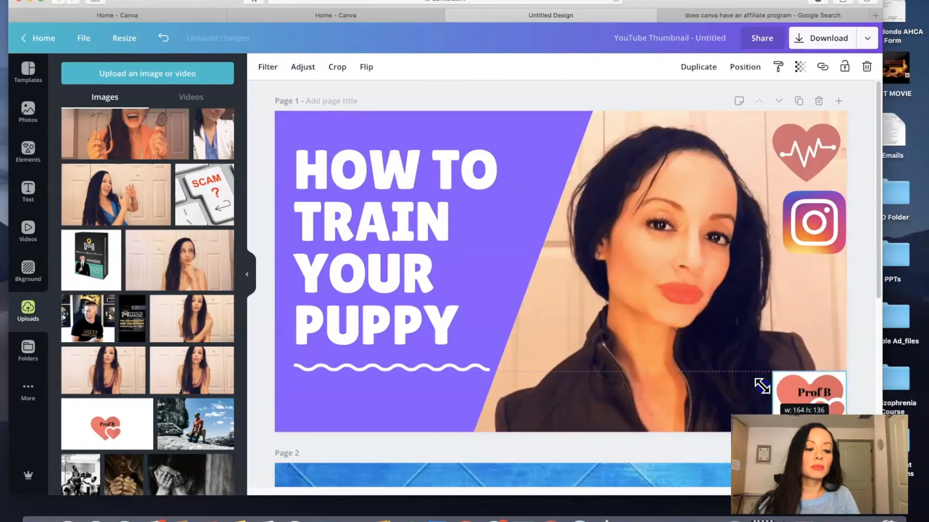
left_click(852, 365)
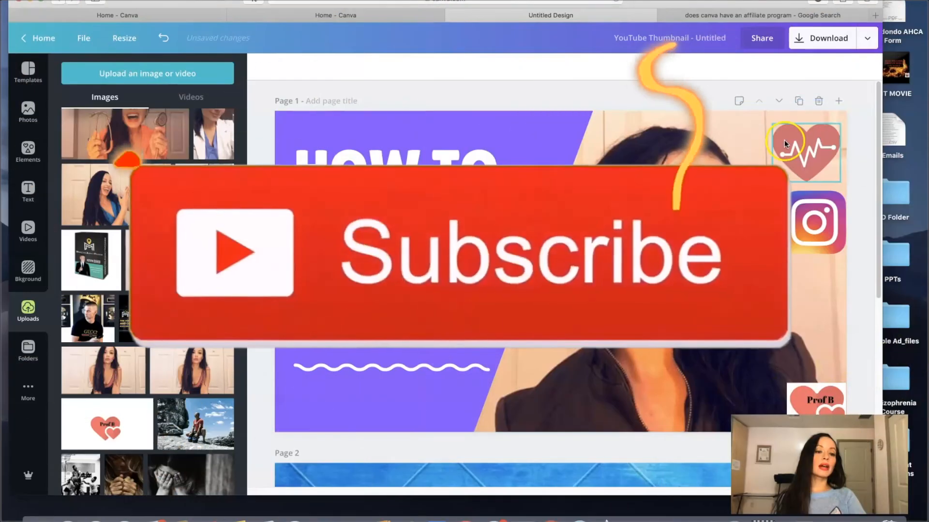
- Delete the heartbeat heart and the Instagram icon from page 1
left_click(793, 165)
key("Delete")
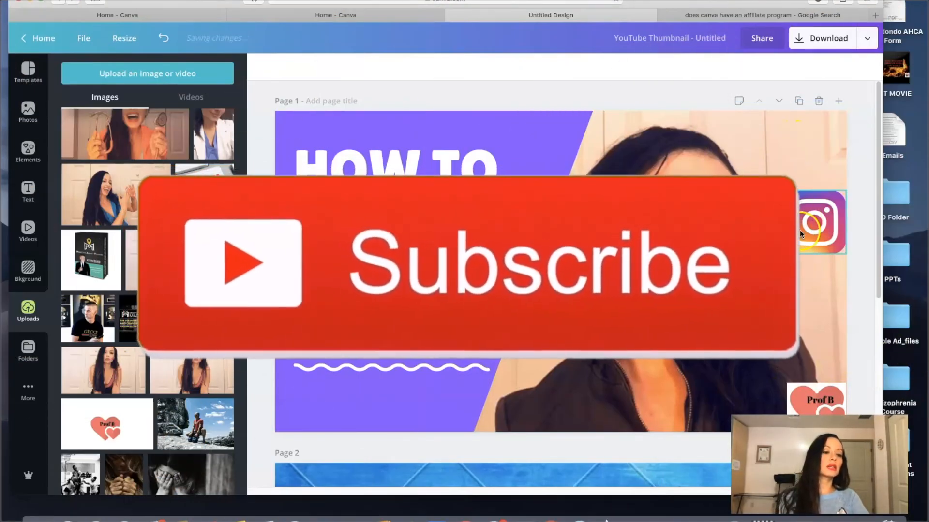
left_click(802, 231)
key("Delete")
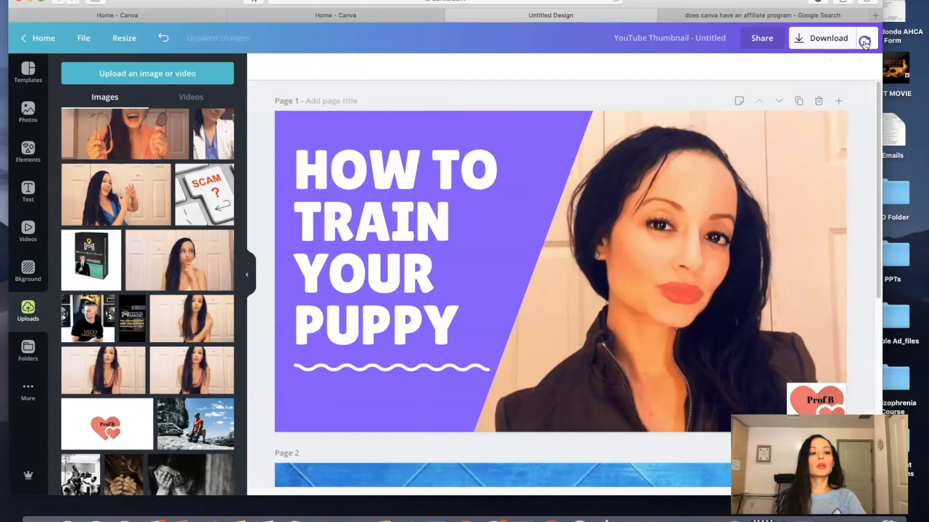
- Download only page 1 of the design as a PNG and bring the opened image fully into view
left_click(865, 42)
left_click(831, 39)
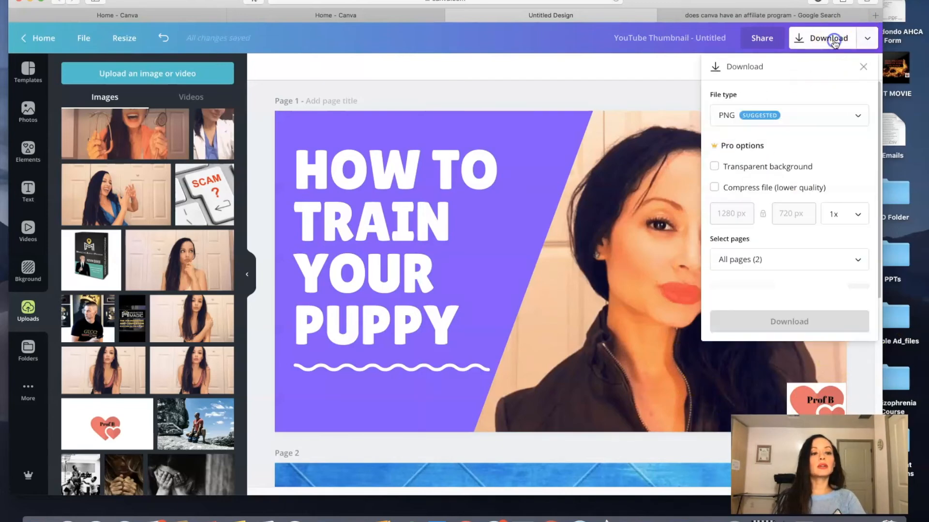
left_click(803, 260)
left_click(762, 322)
left_click(774, 393)
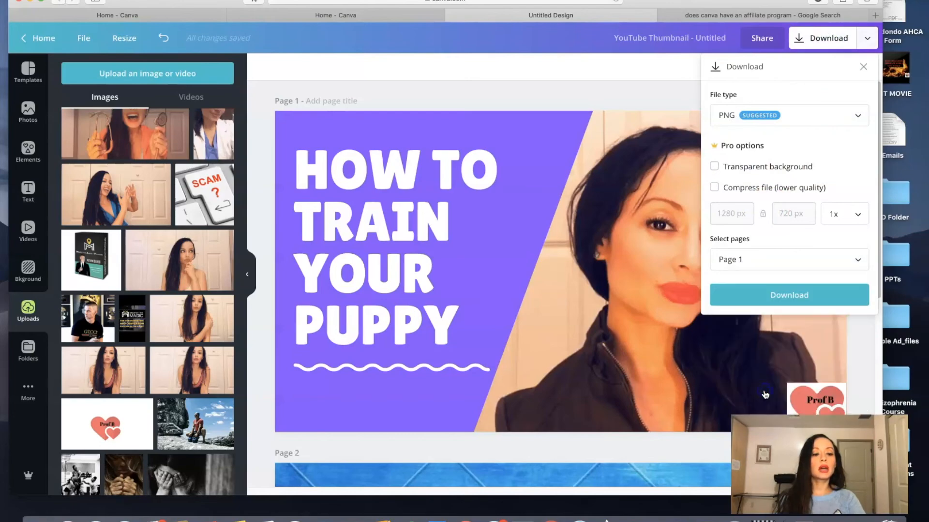
left_click(759, 296)
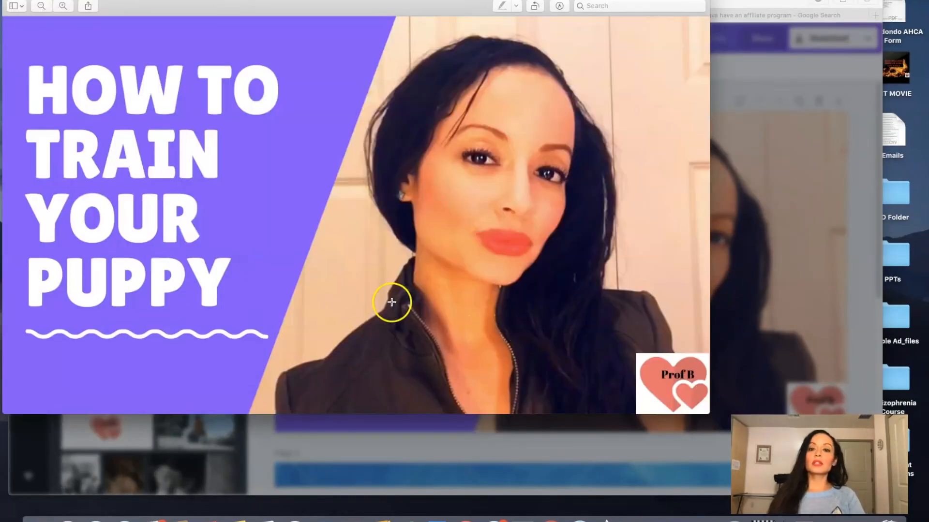
left_click_drag(389, 2, 477, 12)
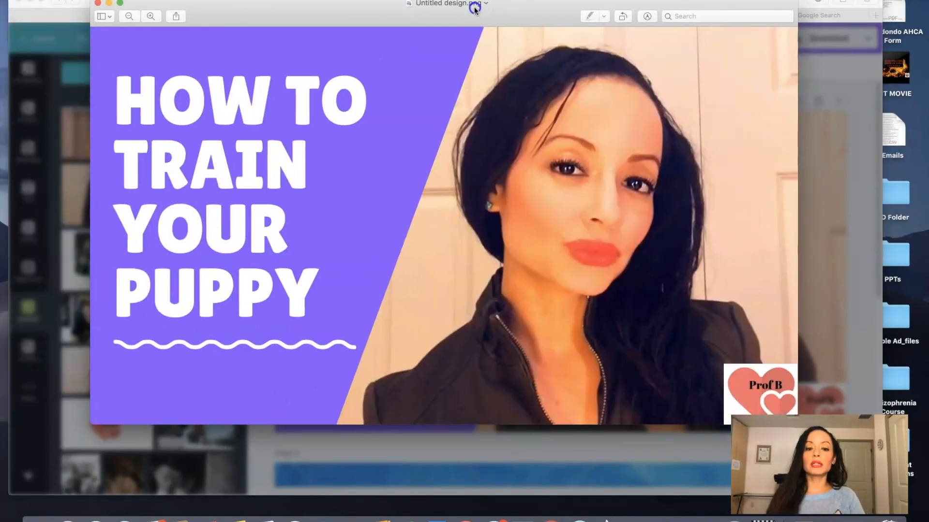